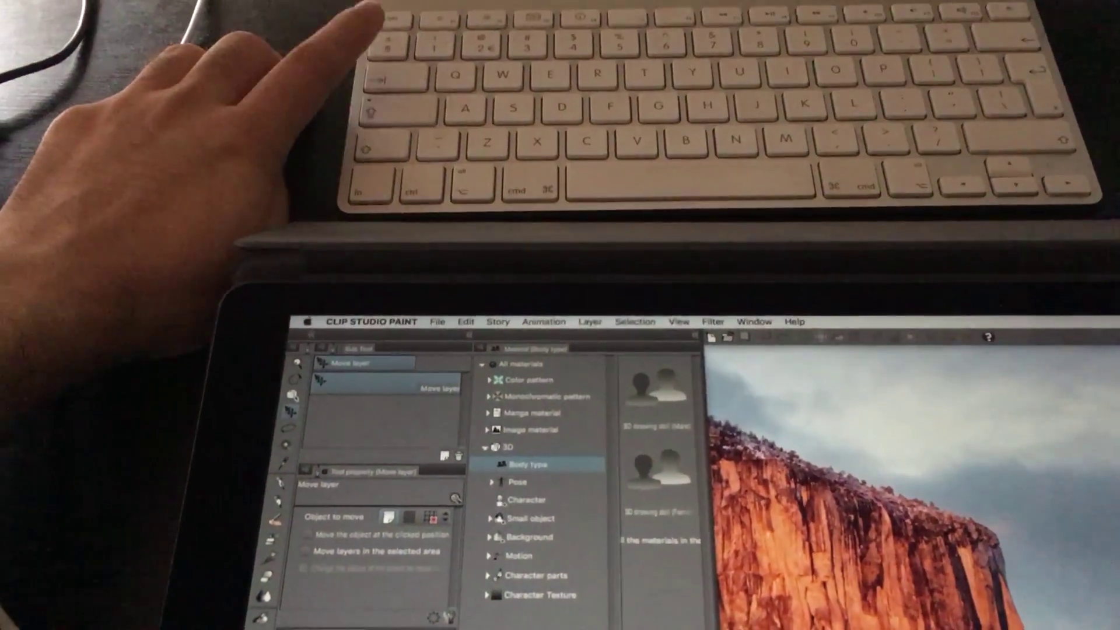
Step: Hide every Clip Studio Paint palette so only the desktop wallpaper shows
key(Tab)
Step: Toggle the palettes off and back on so they're visible again
key(Tab)
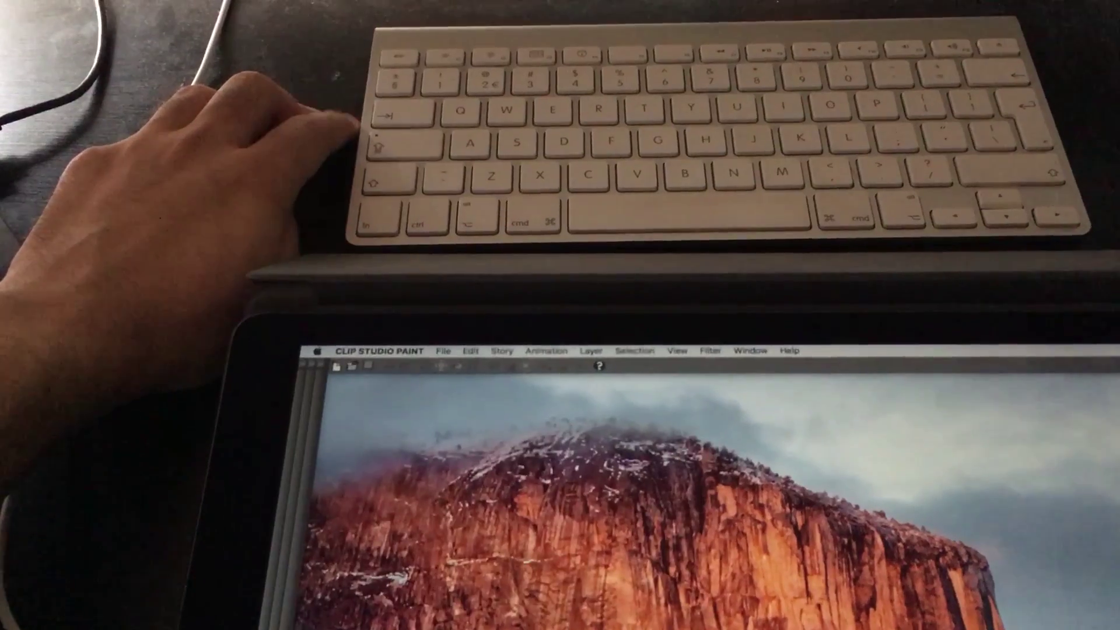
key(Tab)
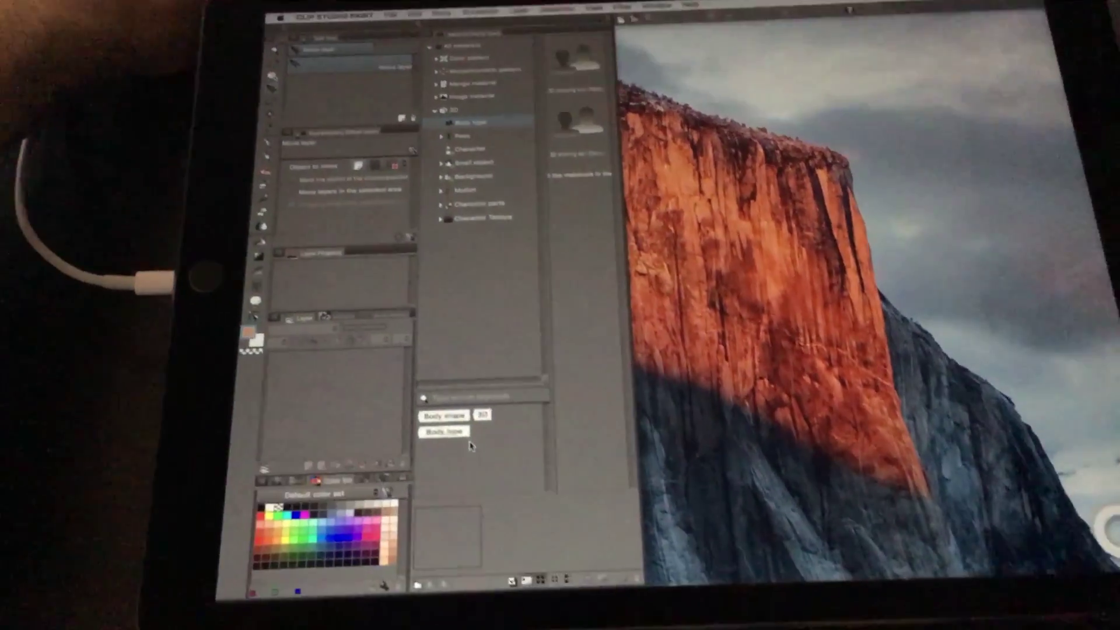
key(Tab)
key(Tab)
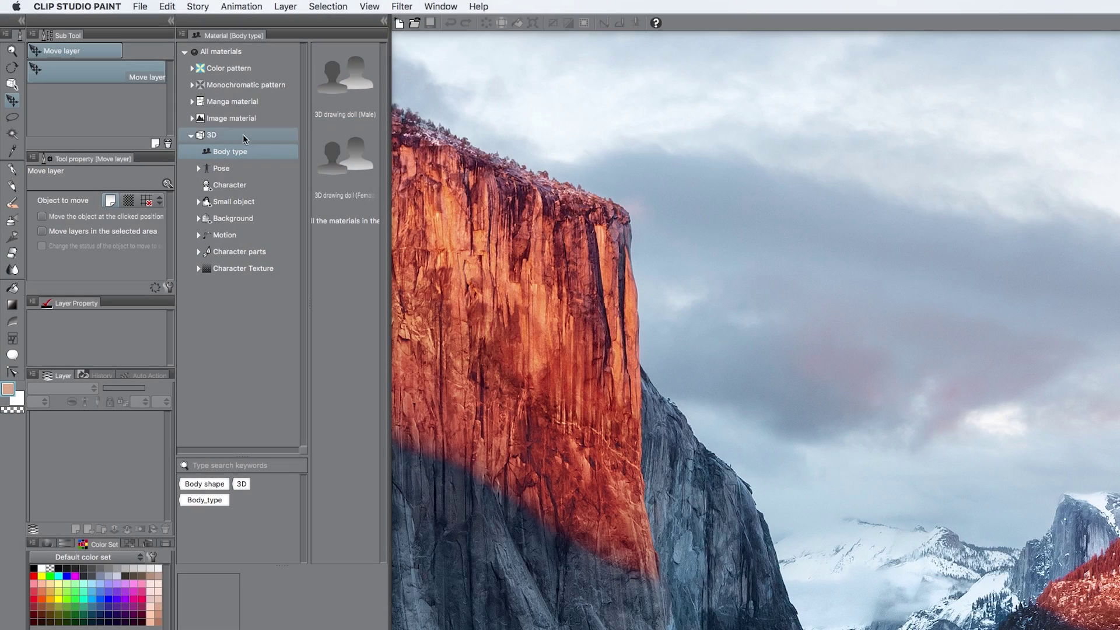
Step: Start a new canvas, compare the Use of work presets, and choose Comic (A4, 350 dpi)
click(140, 9)
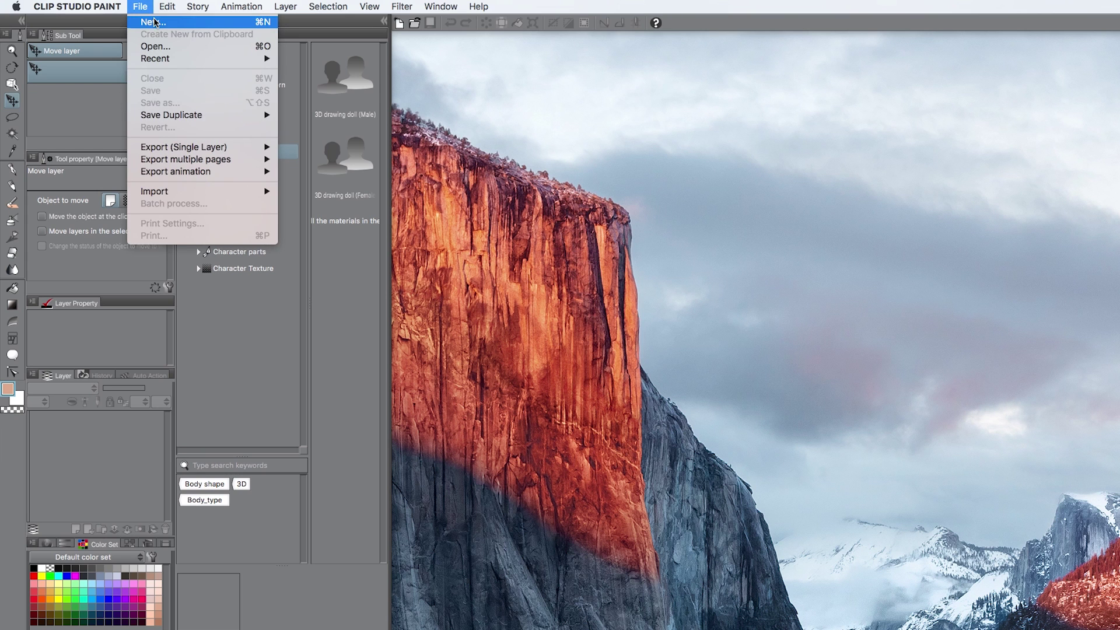
click(154, 22)
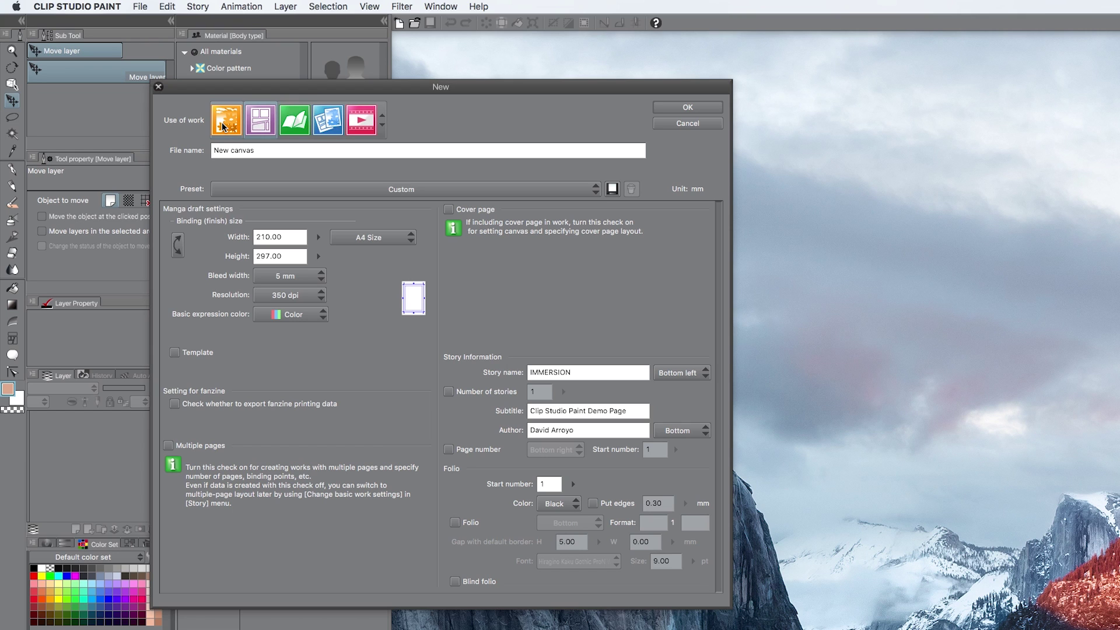
click(223, 123)
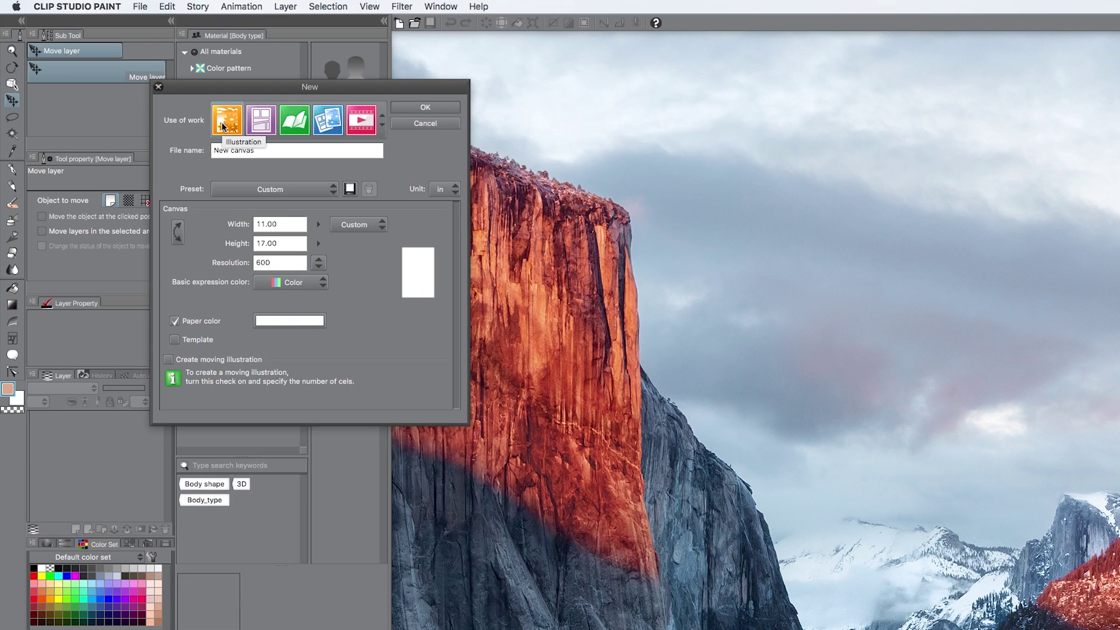
click(260, 120)
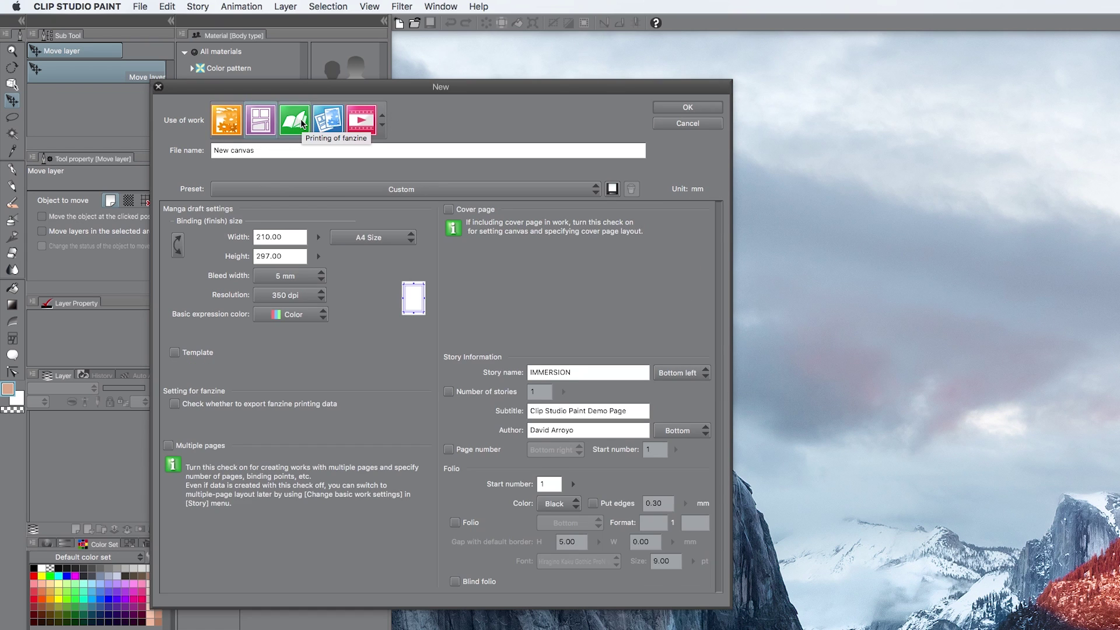
click(339, 120)
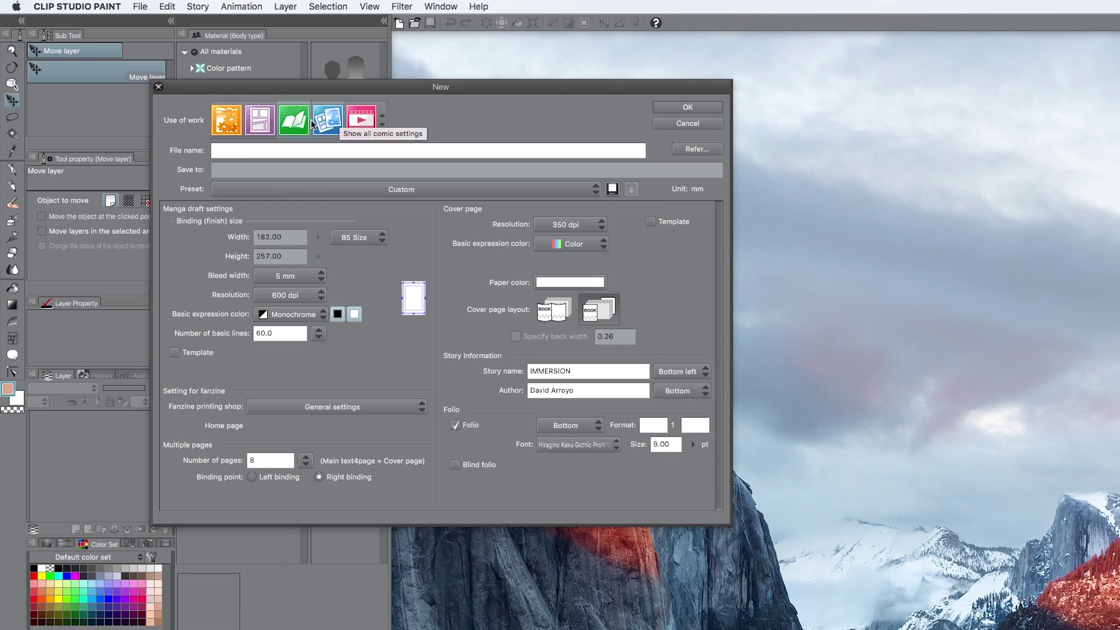
click(336, 123)
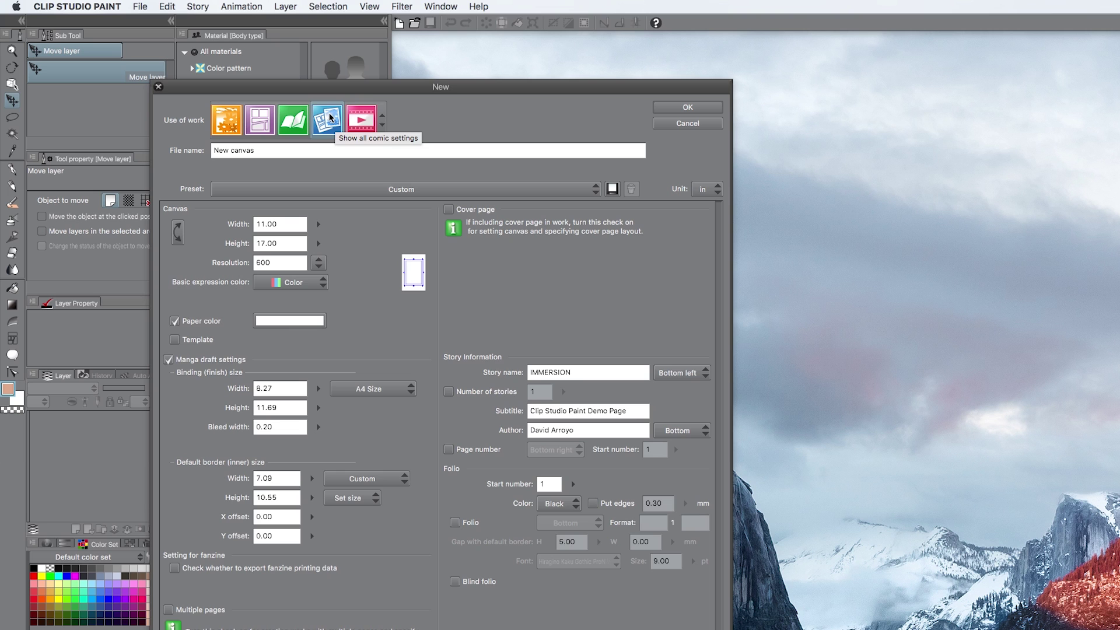
click(362, 117)
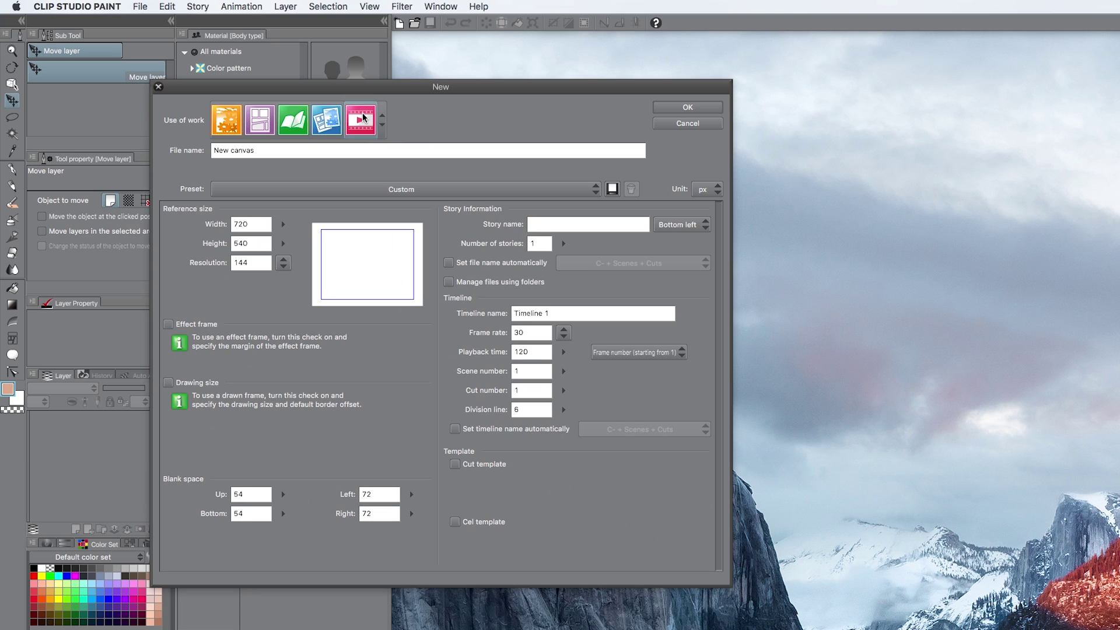
click(254, 126)
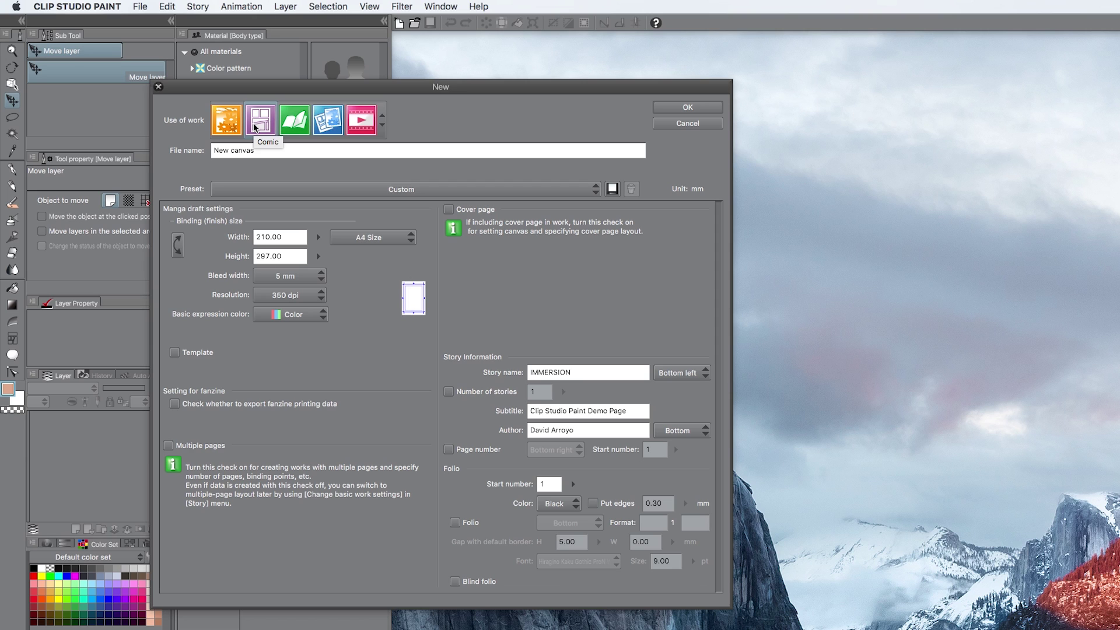
drag(255, 150, 212, 146)
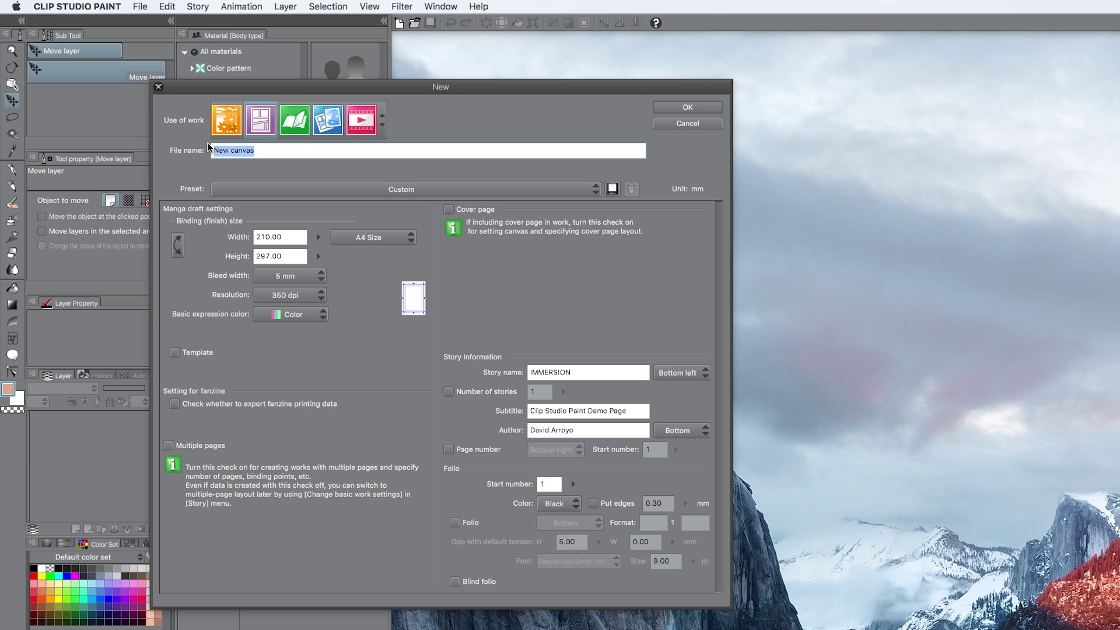
Step: Name the canvas CSP-Demo, keeping A4 Size and 350 dpi resolution
text(CSP-Demo)
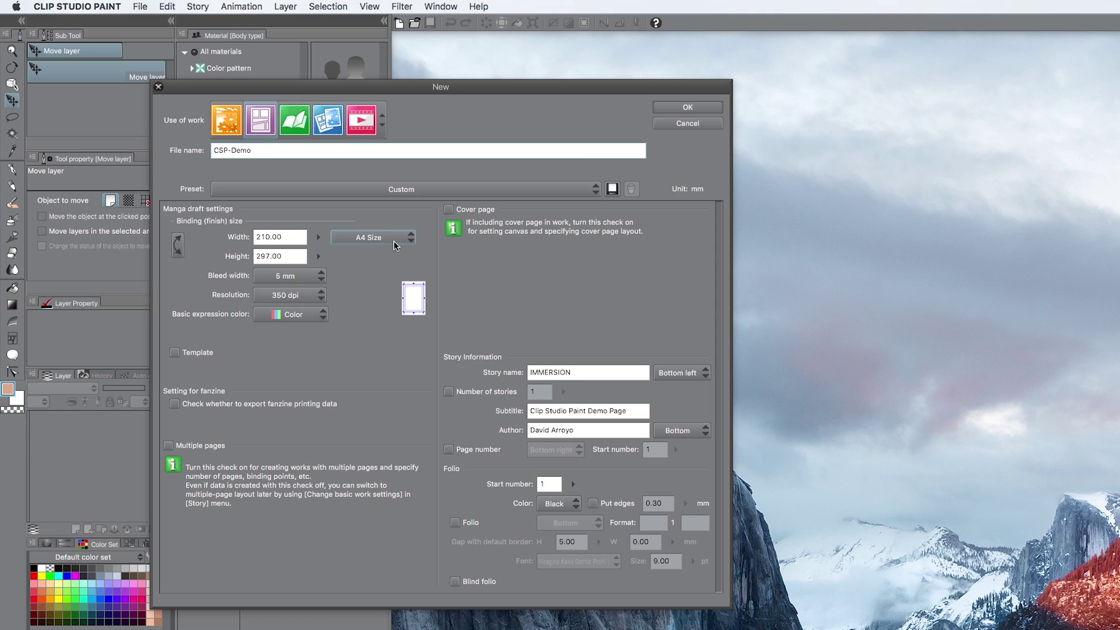
click(411, 236)
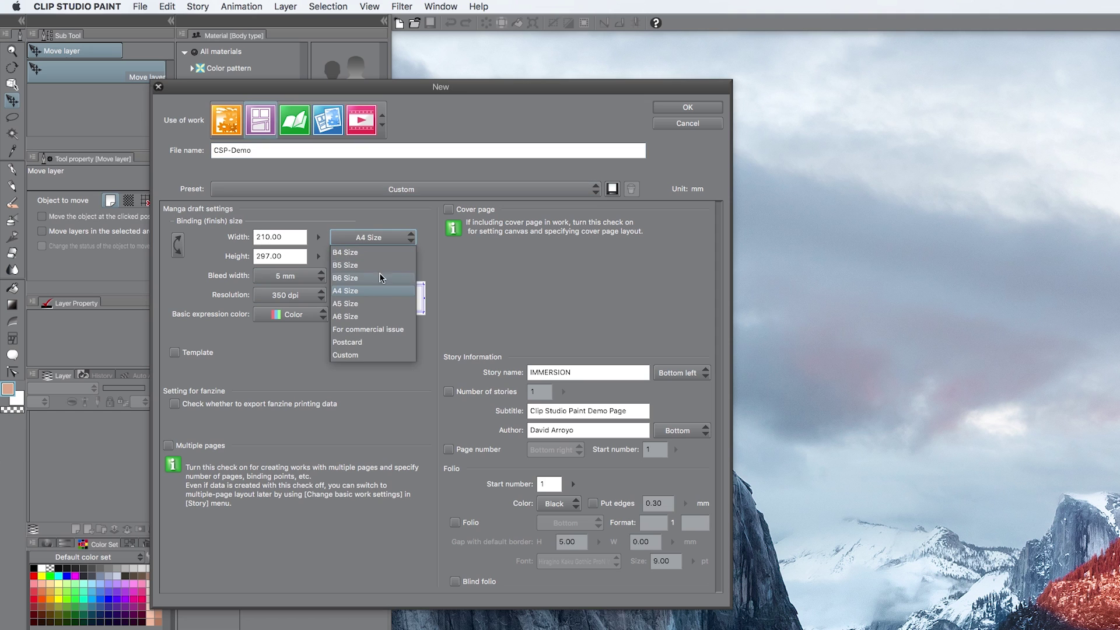
click(380, 236)
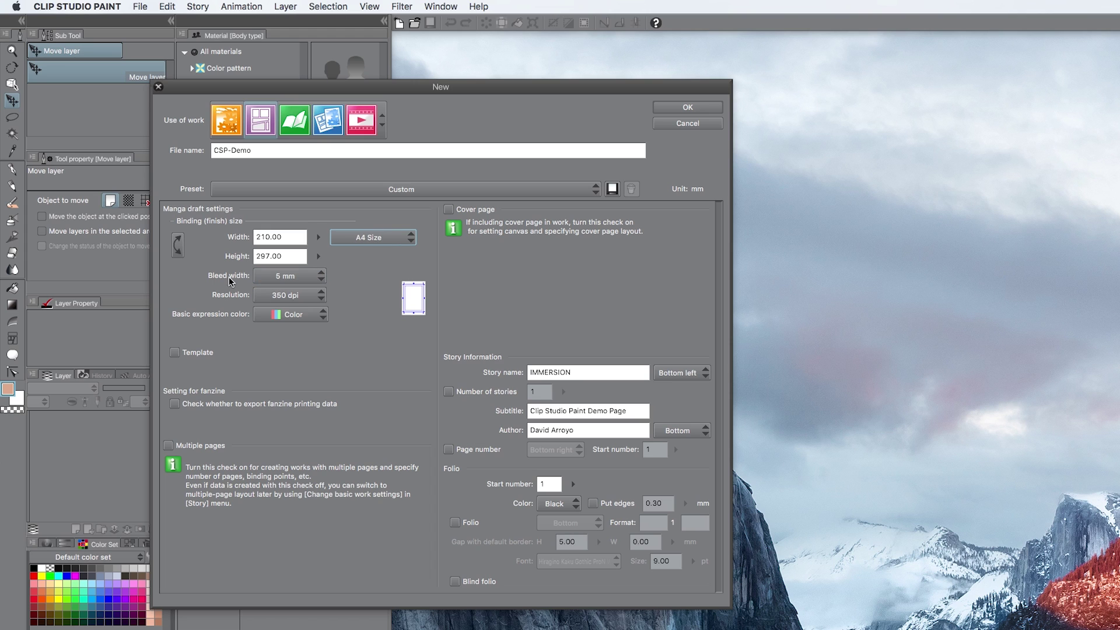
click(313, 295)
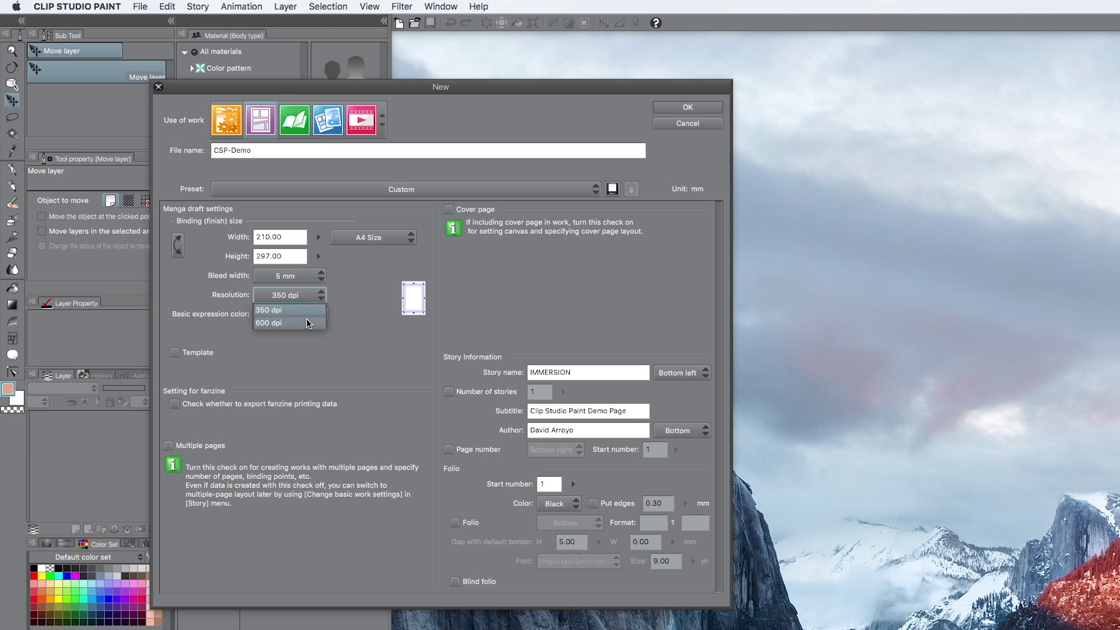
click(306, 310)
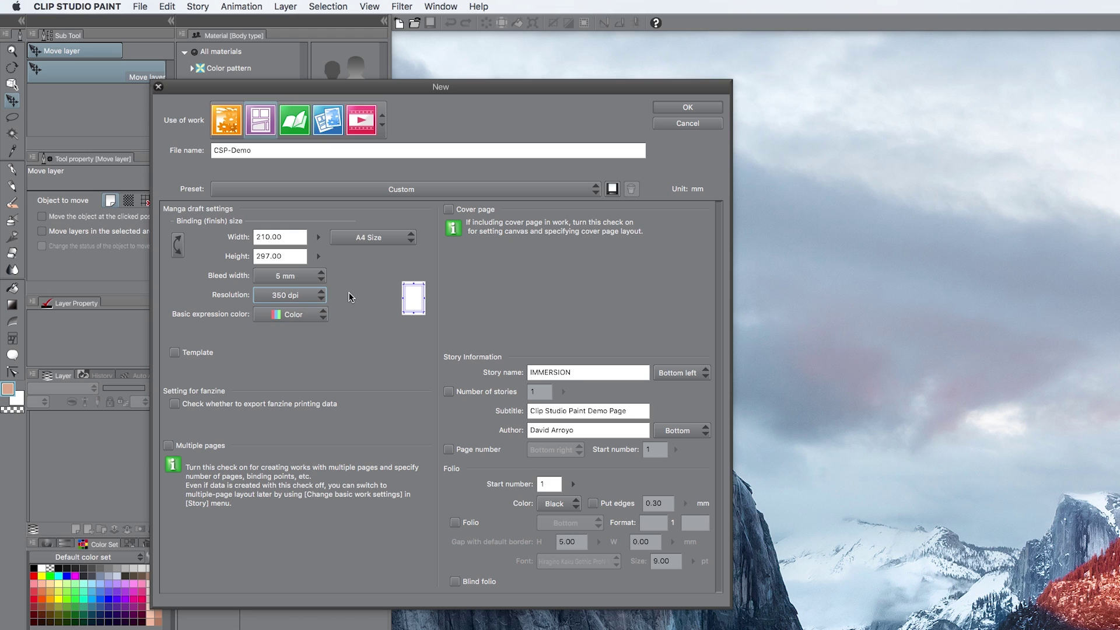
click(174, 353)
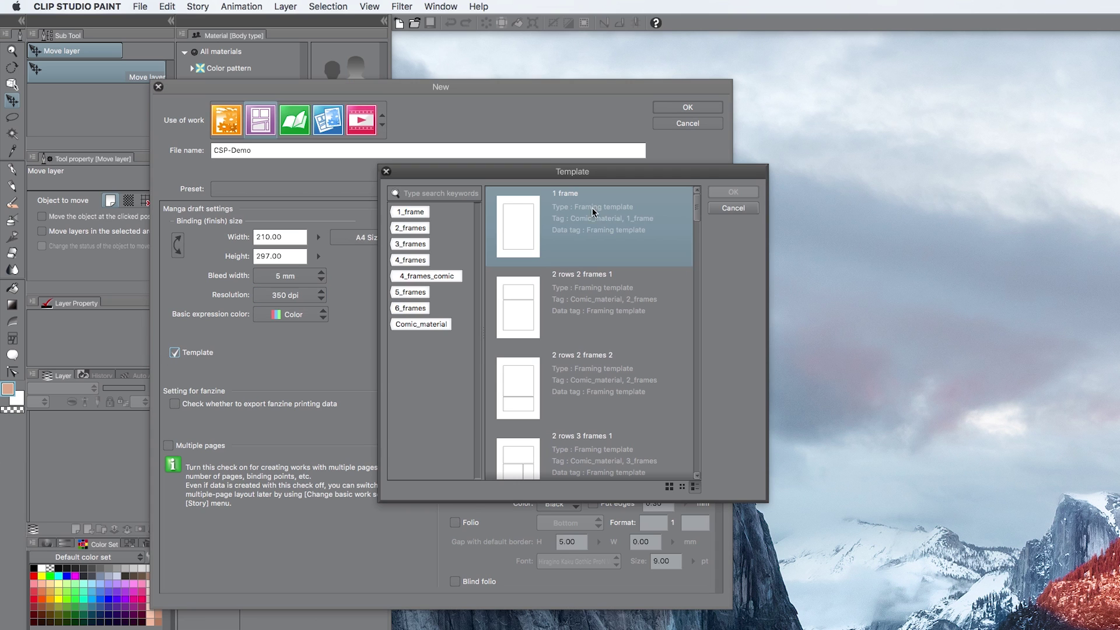
drag(697, 203, 695, 290)
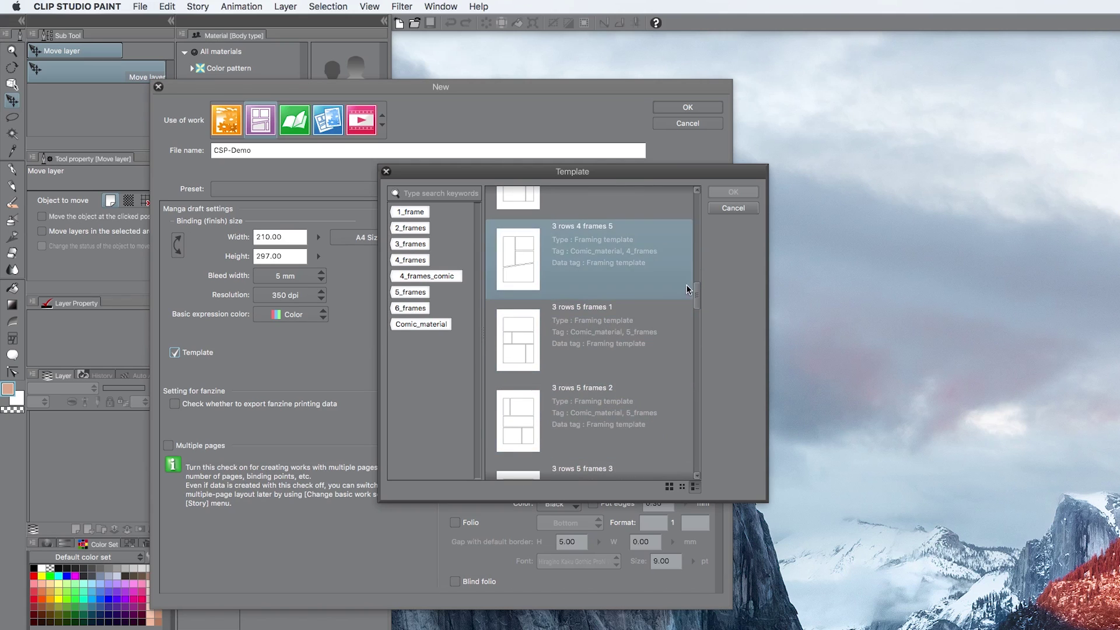
drag(696, 290, 704, 188)
click(733, 208)
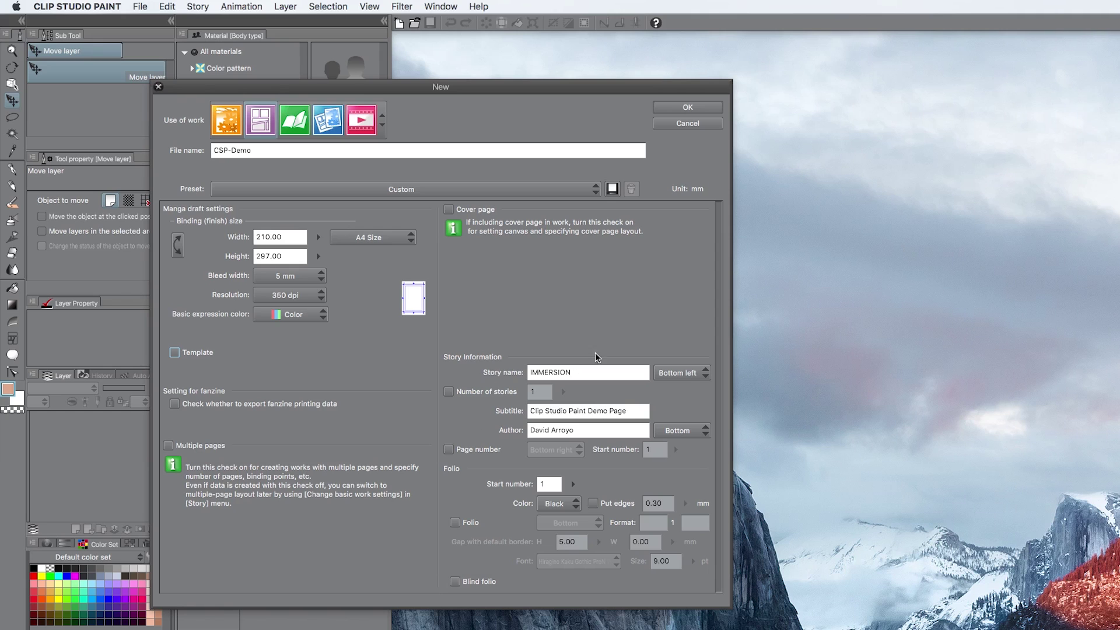
Step: Enter story name IMMERSION, subtitle 'Clip Studio Paint Demo Page' and the author's name, then confirm
drag(606, 372, 519, 372)
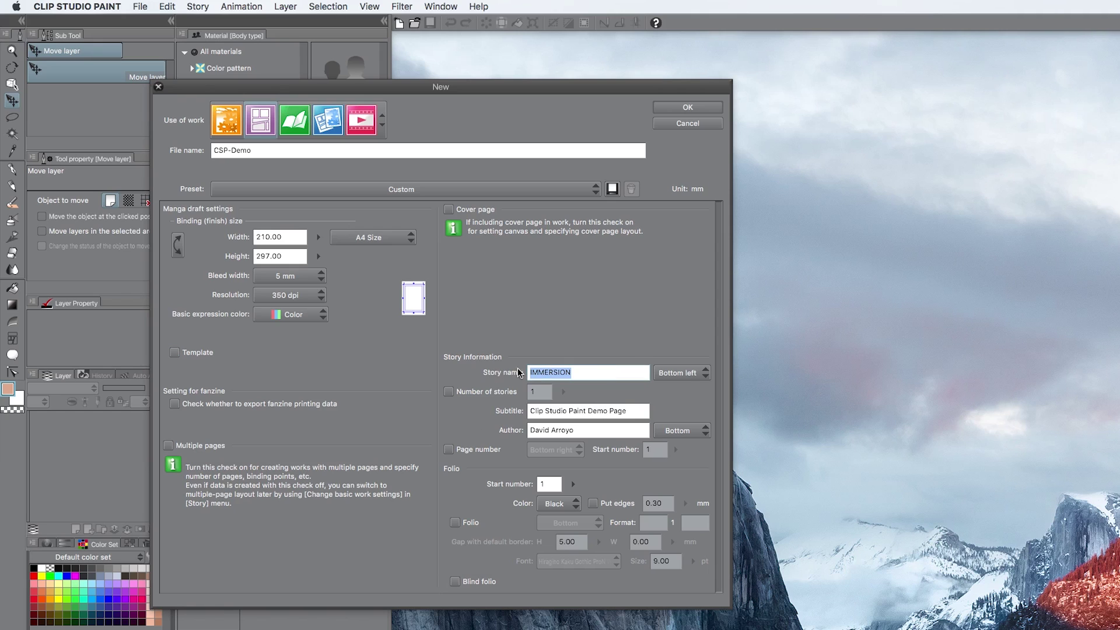
click(572, 374)
drag(528, 410, 645, 408)
click(640, 407)
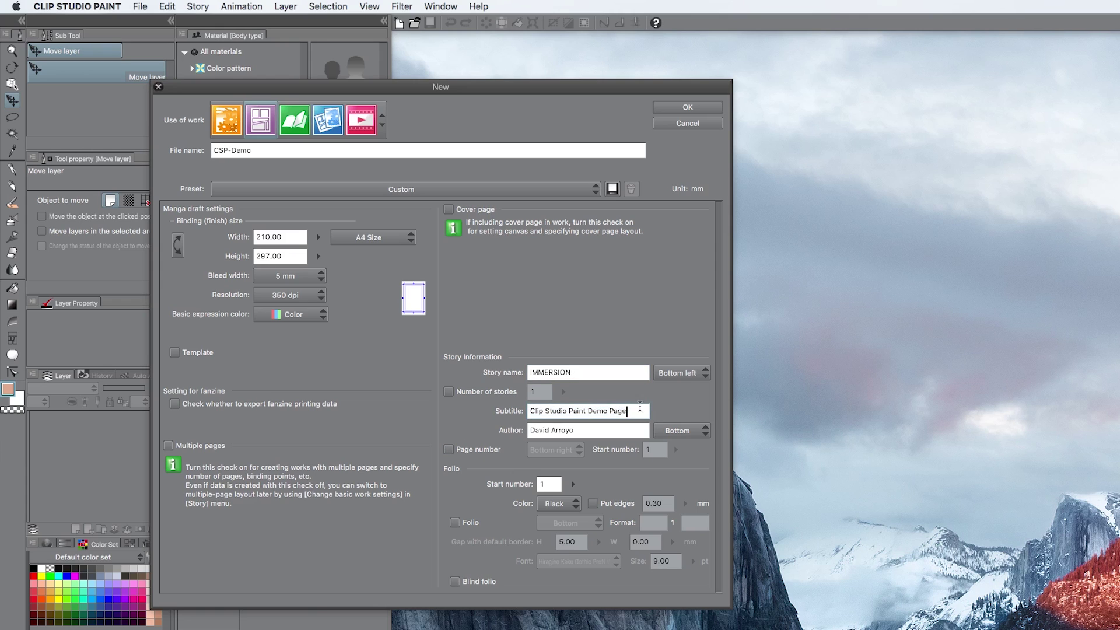
key(Tab)
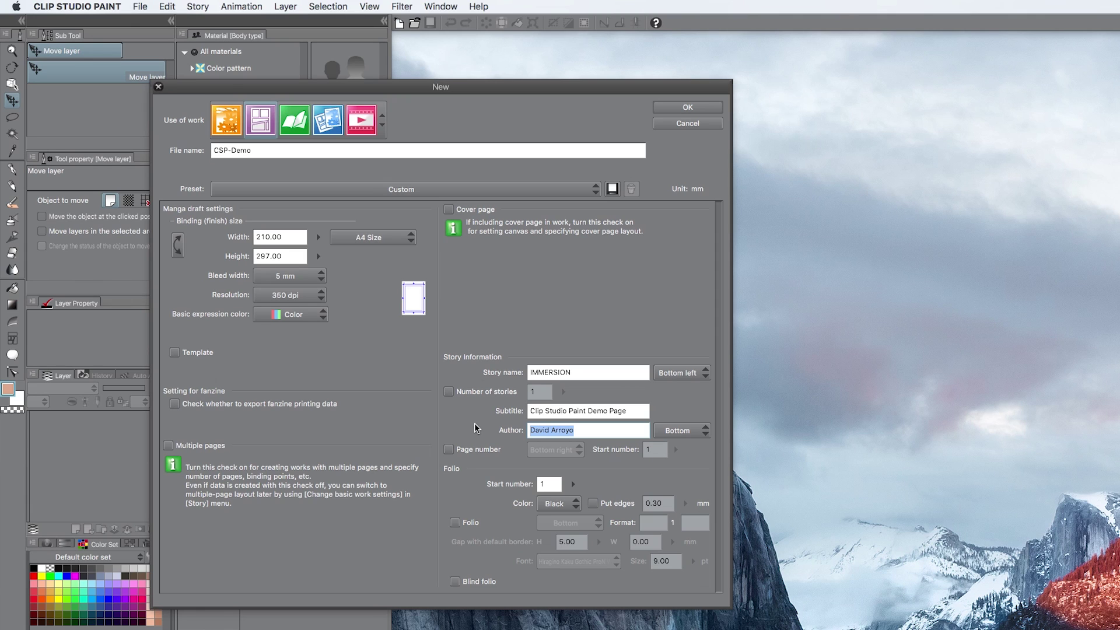
click(603, 427)
click(673, 105)
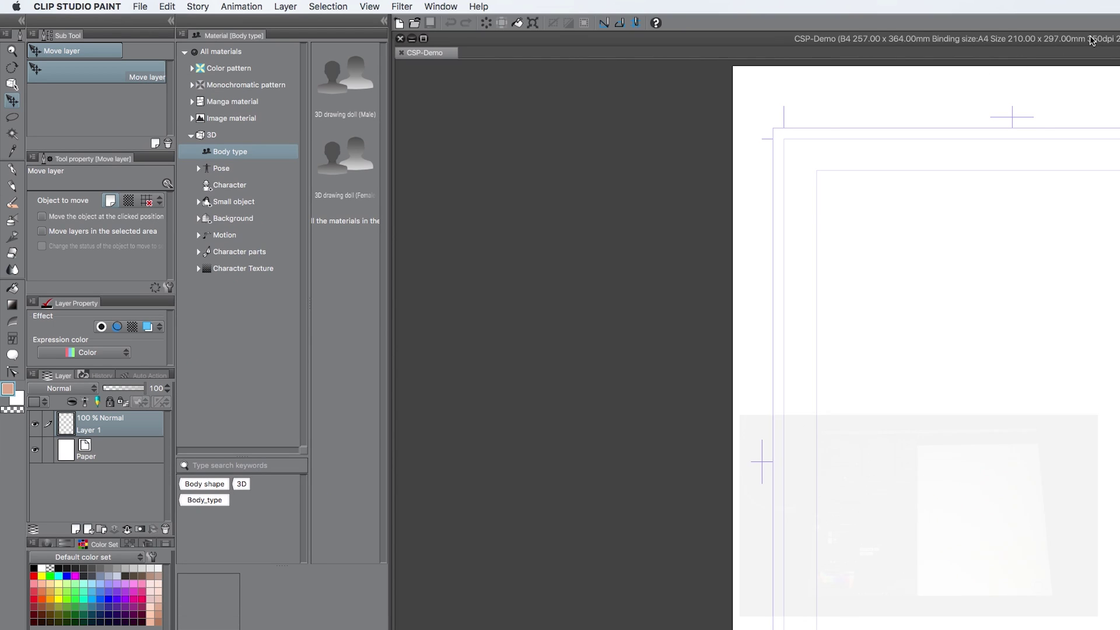
Step: Hide the palettes and move the CSP-Demo canvas window to the screen's left
key(Tab)
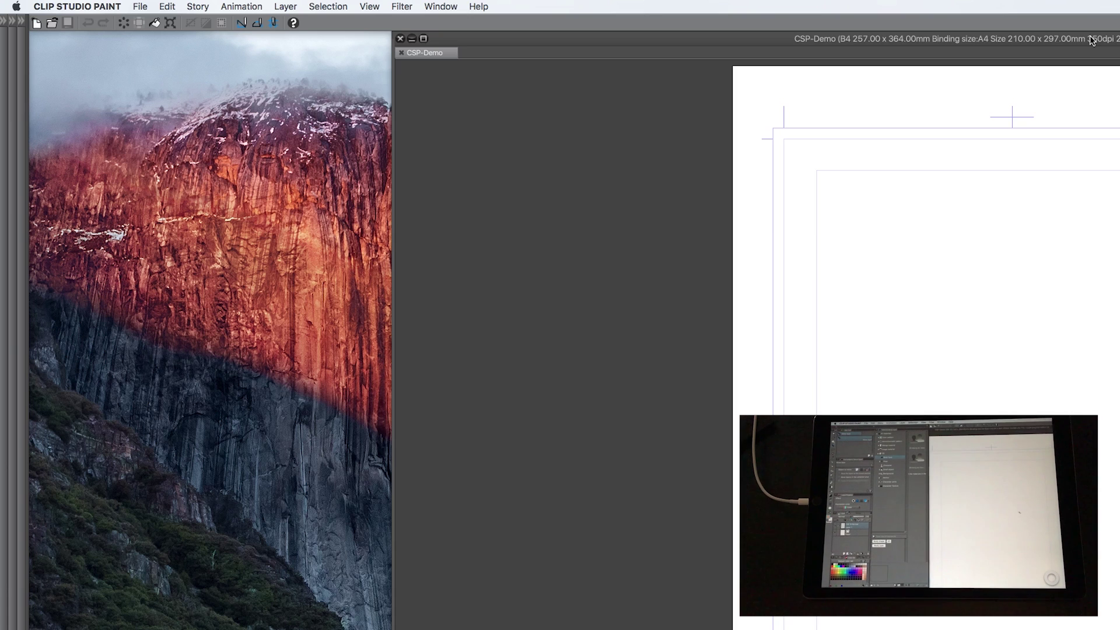
drag(1093, 40, 731, 40)
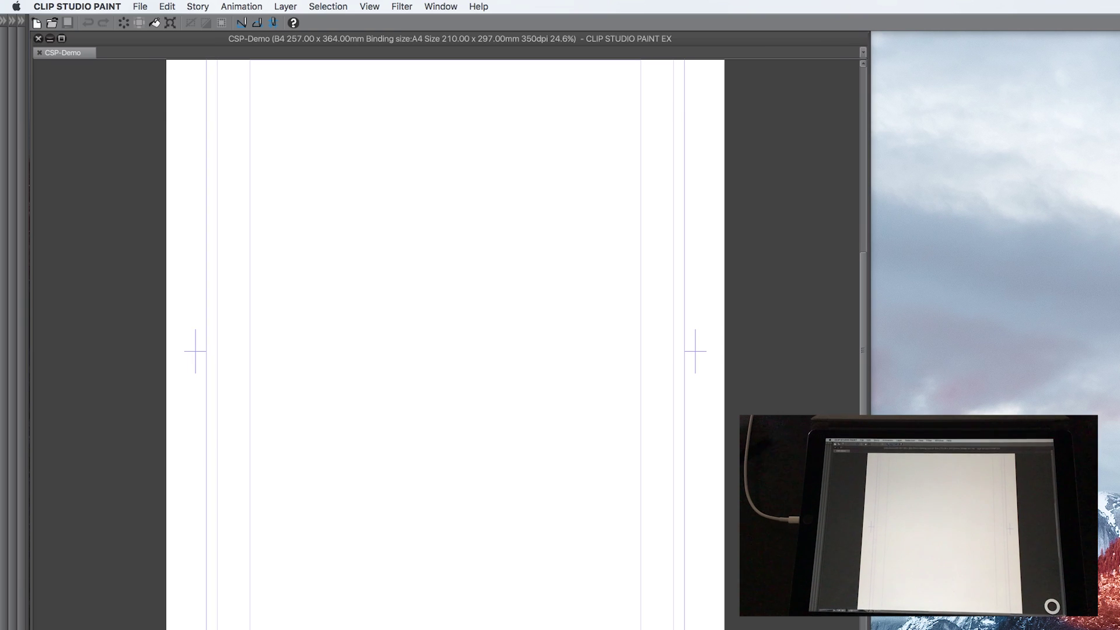
Step: Show the palettes again and zoom out and pan until the whole page, crop marks included, is centred
key(Tab)
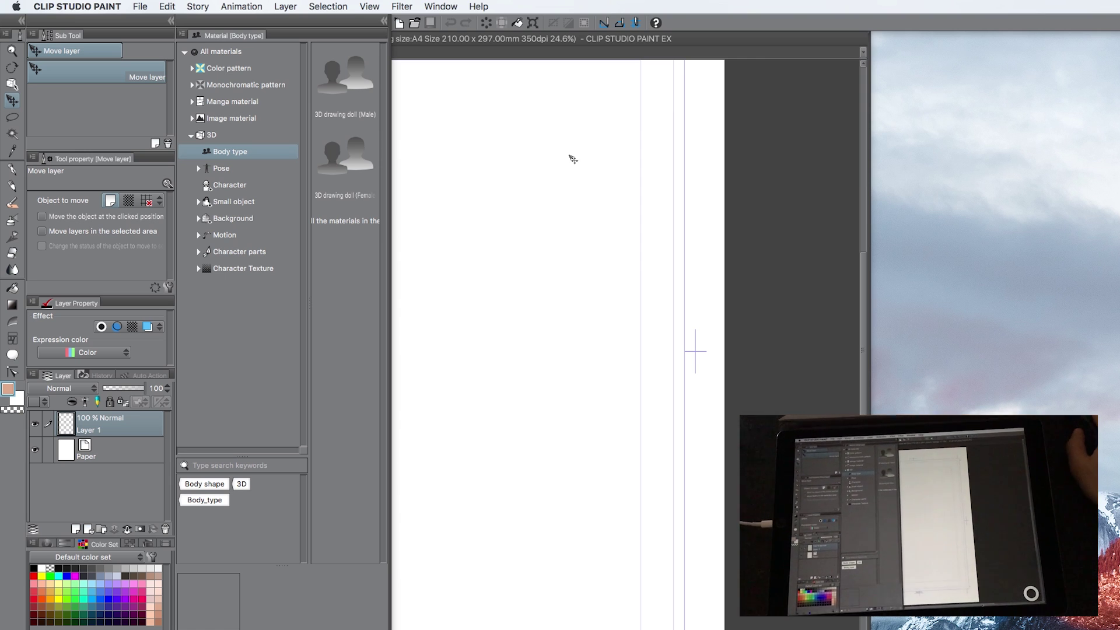
scroll(573, 158, down, 2)
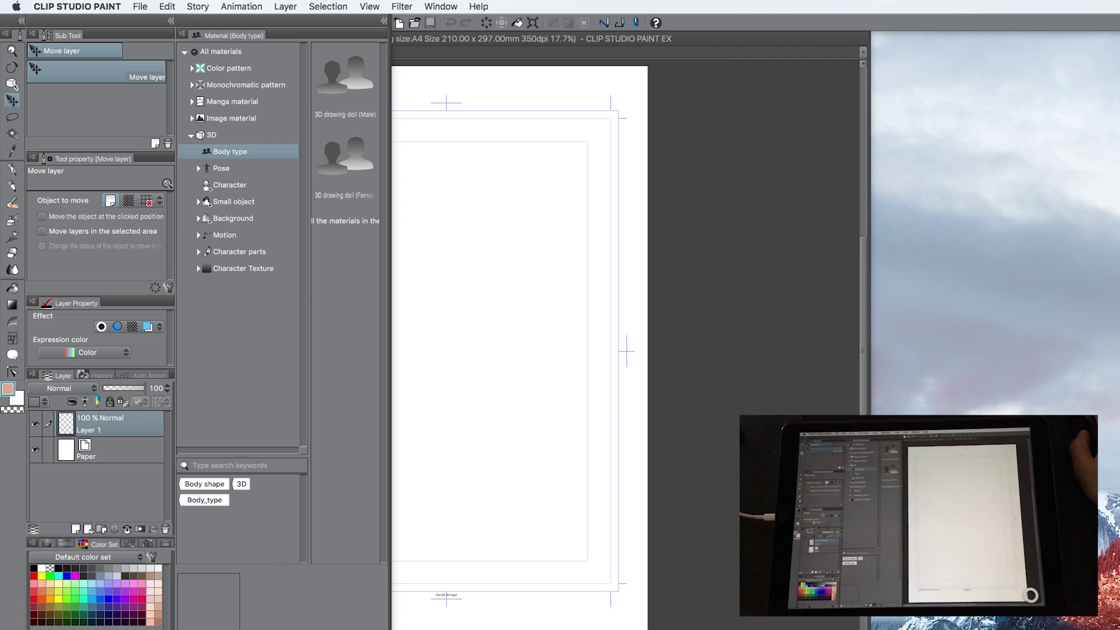
drag(526, 321, 692, 321)
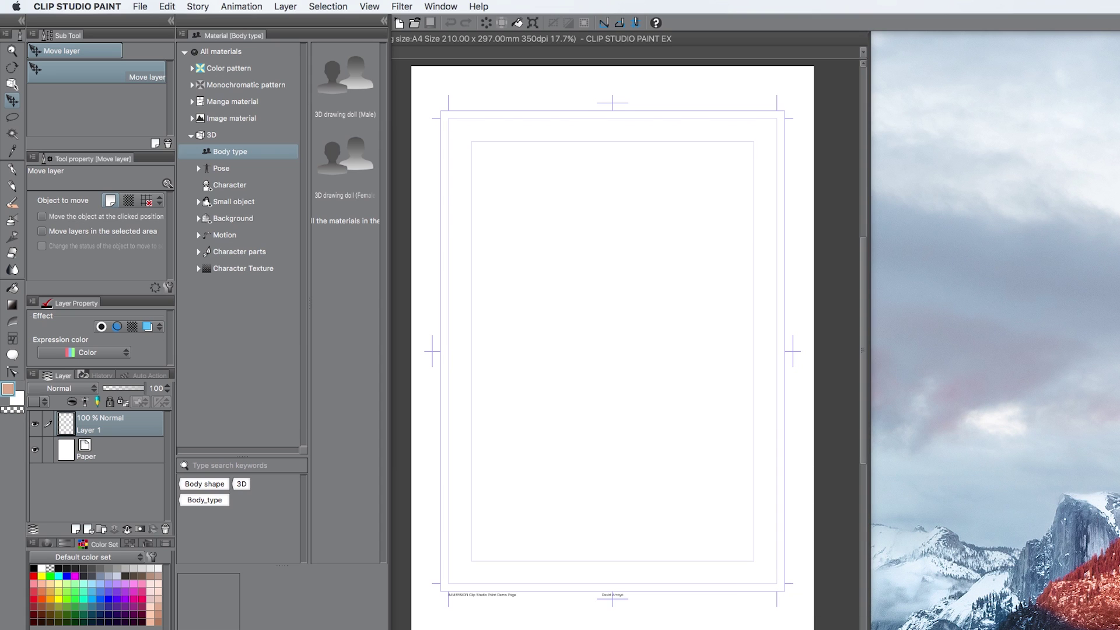